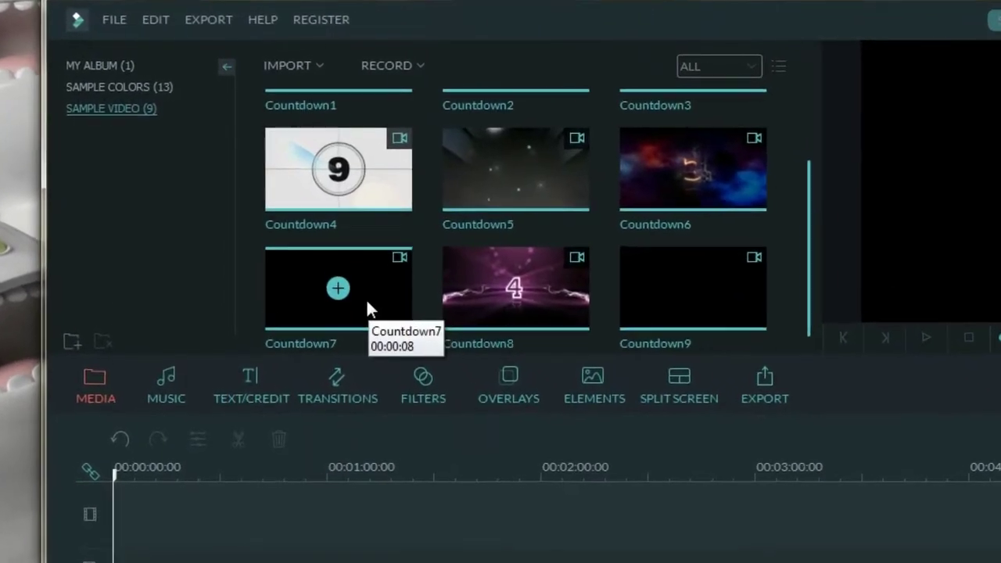
- Place the Countdown7 sample video at the start of the video track
drag(372, 306, 161, 535)
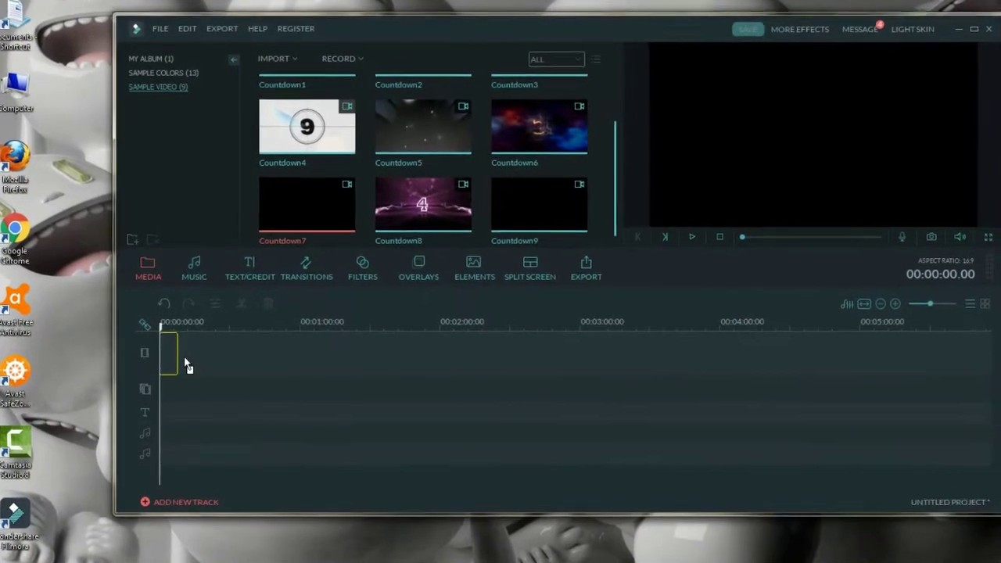
drag(185, 373, 185, 373)
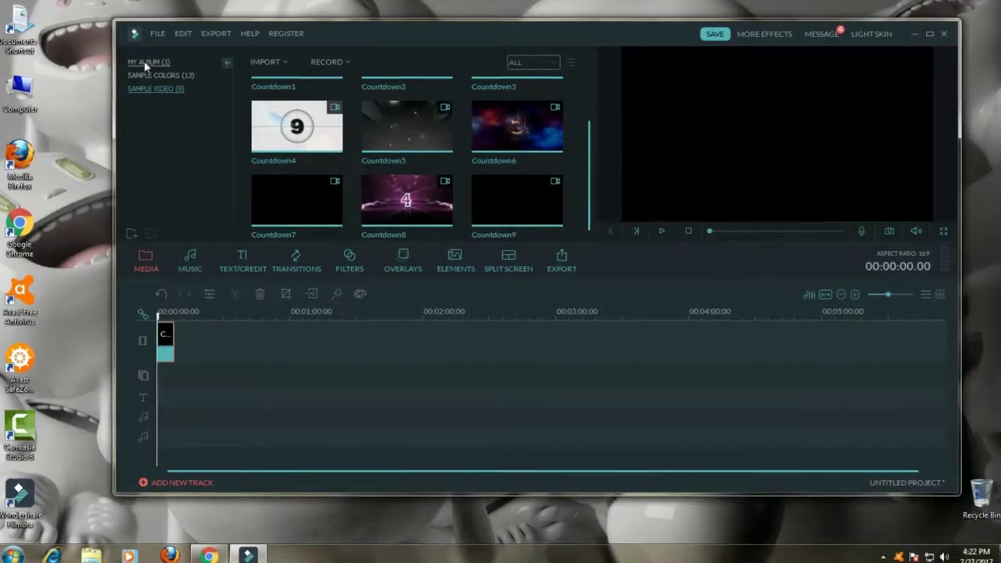
click(144, 62)
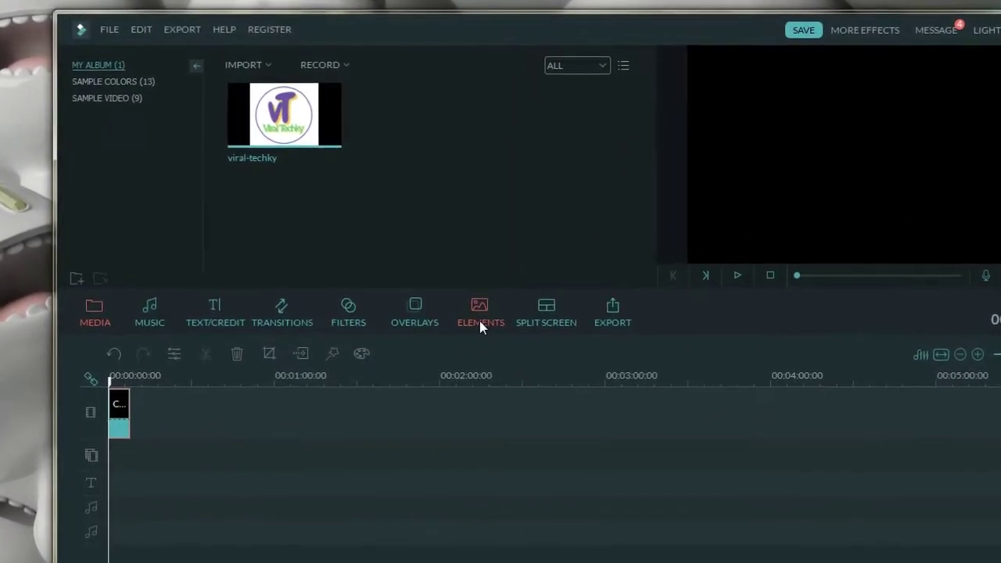
- Add the Circle 2 element at the start of the overlay track beneath the countdown clip
click(484, 327)
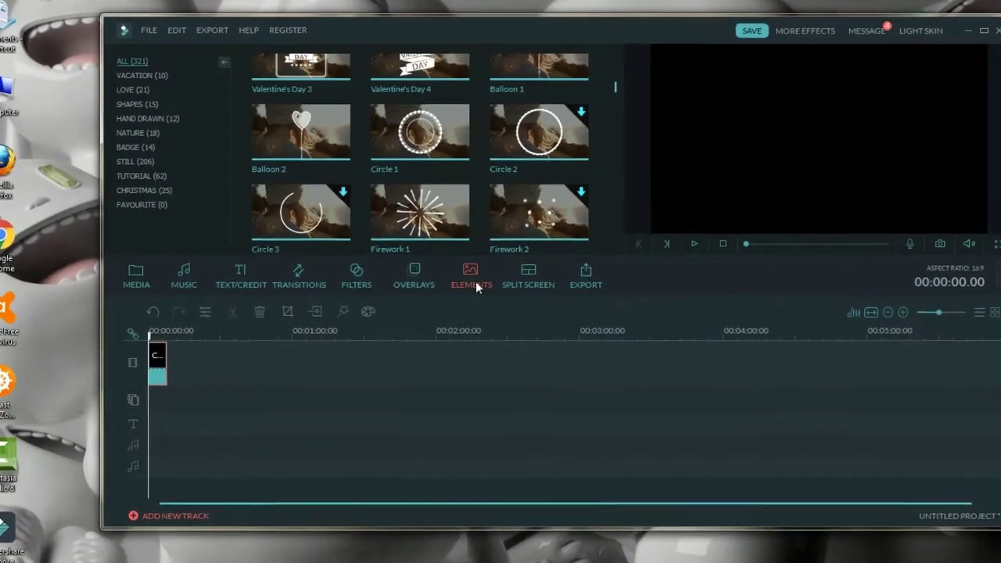
mouse_move(471, 147)
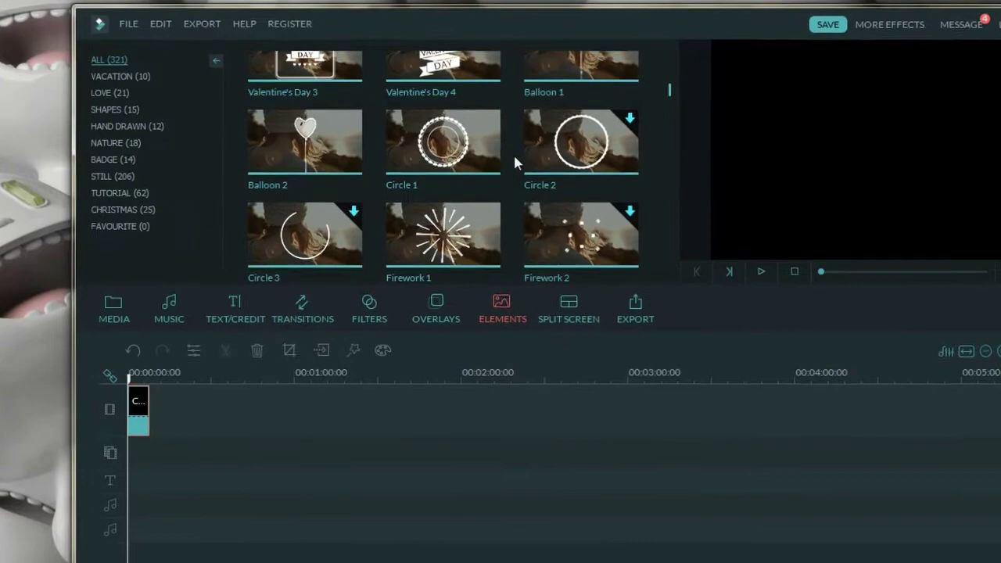
mouse_move(617, 156)
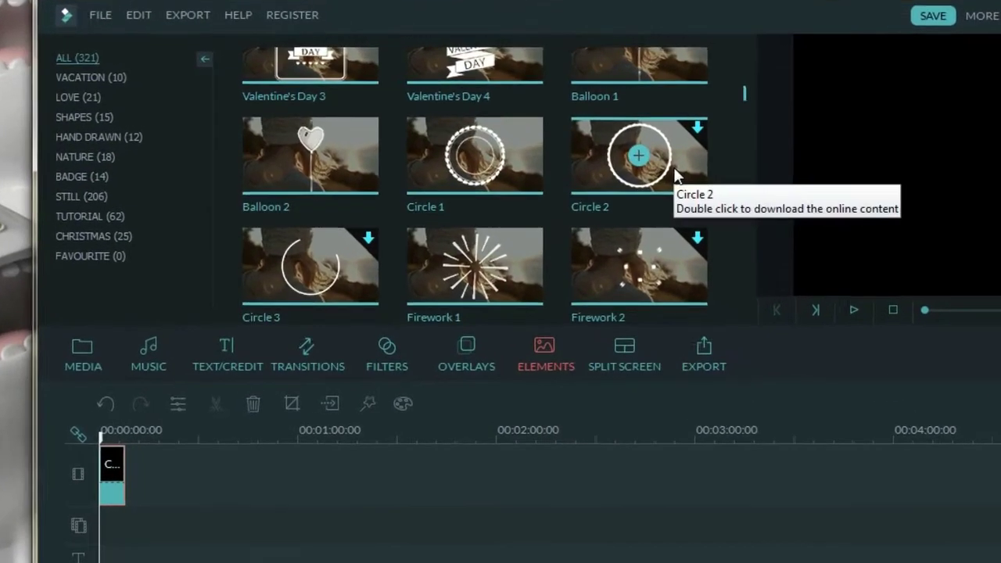
drag(696, 180, 101, 559)
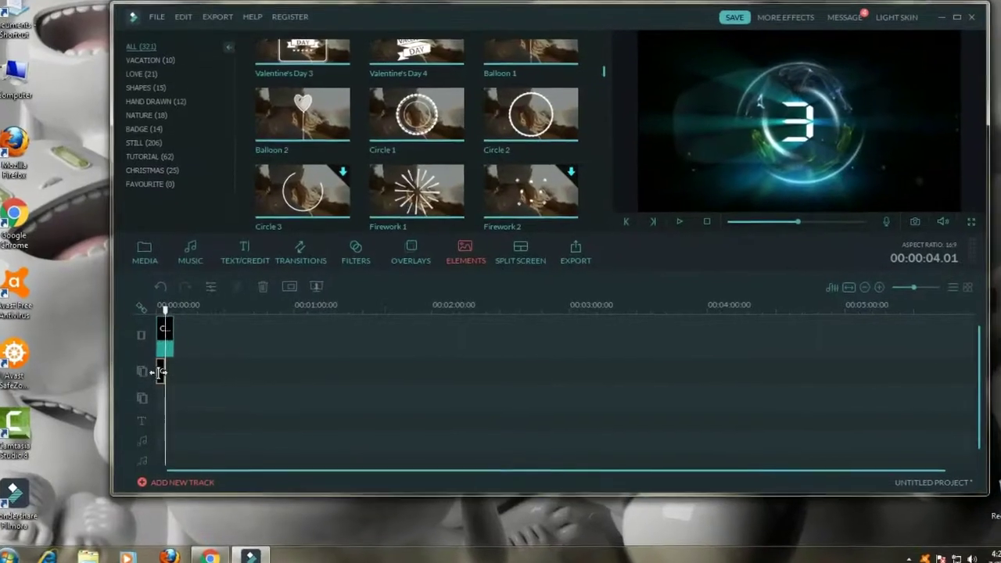
- Copy the Circle 2 clip and paste it directly after the original on the same overlay track
right_click(157, 376)
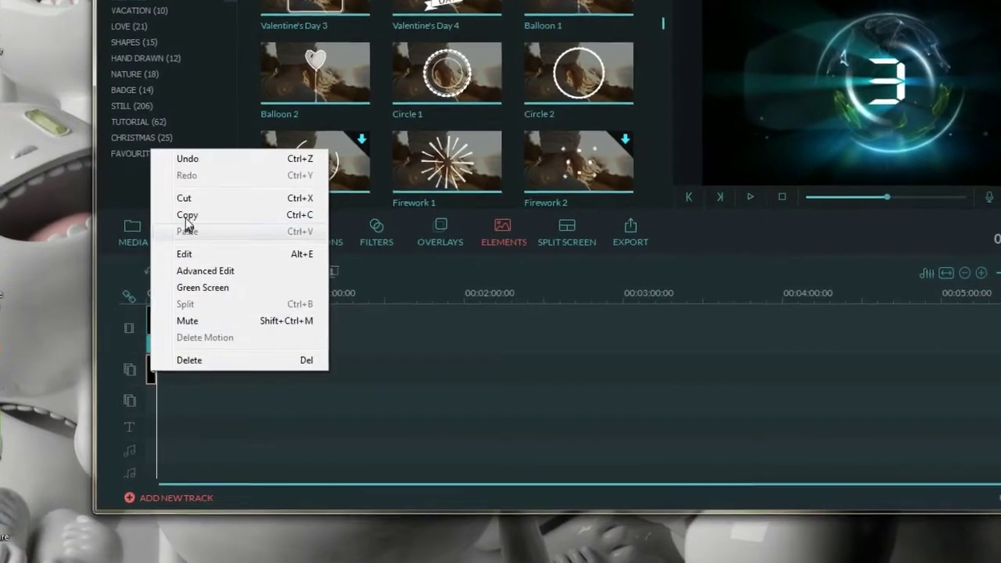
click(186, 217)
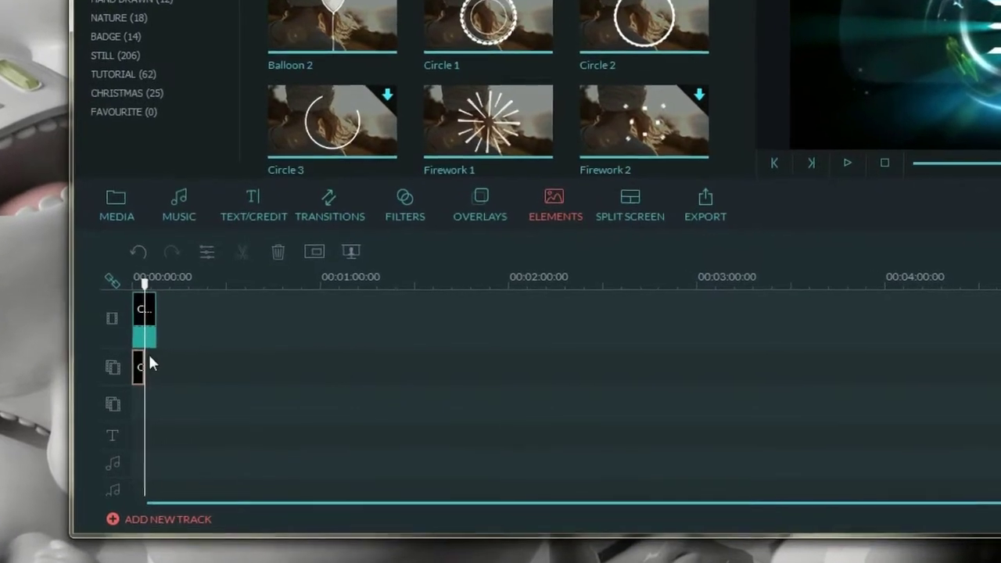
click(153, 378)
key(ctrl+v)
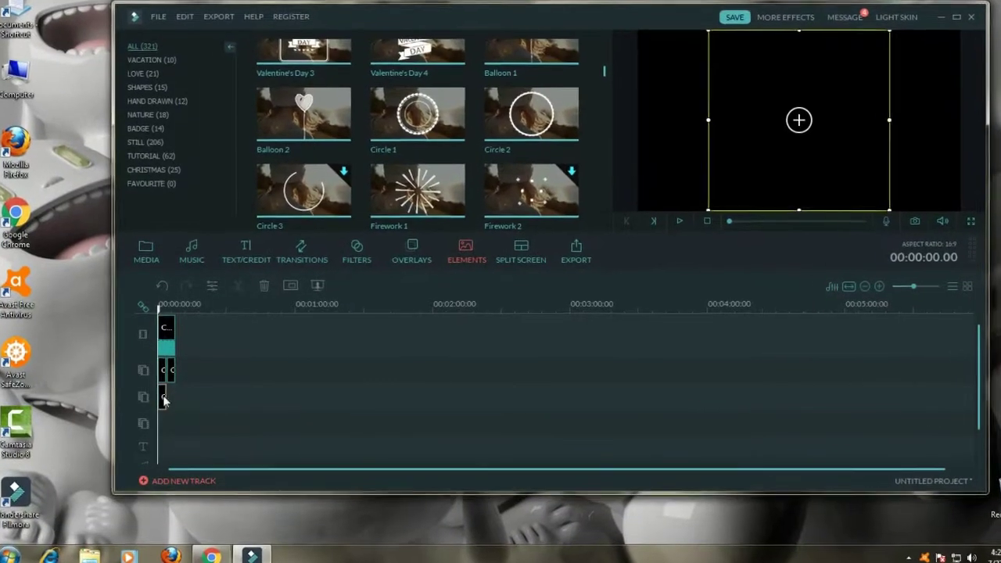
- Duplicate the Circle 1 clip directly after itself on its overlay track and bring the playhead to the end of the countdown clip
right_click(165, 400)
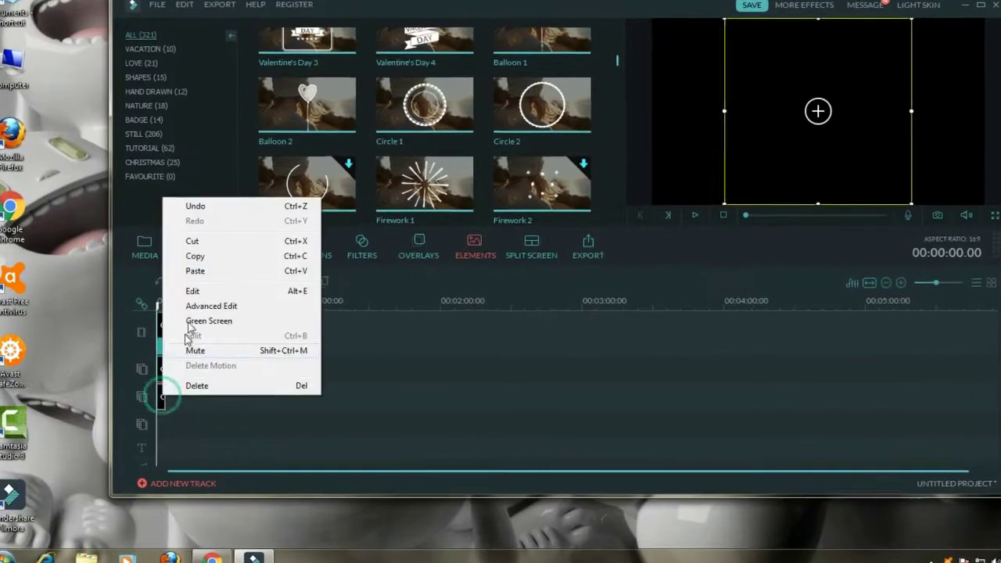
click(196, 251)
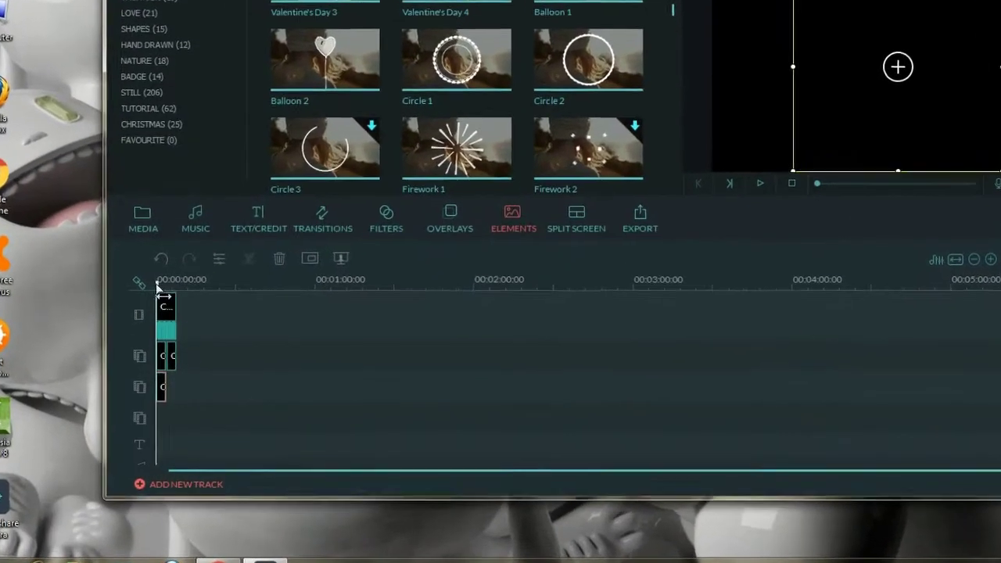
key(ctrl+v)
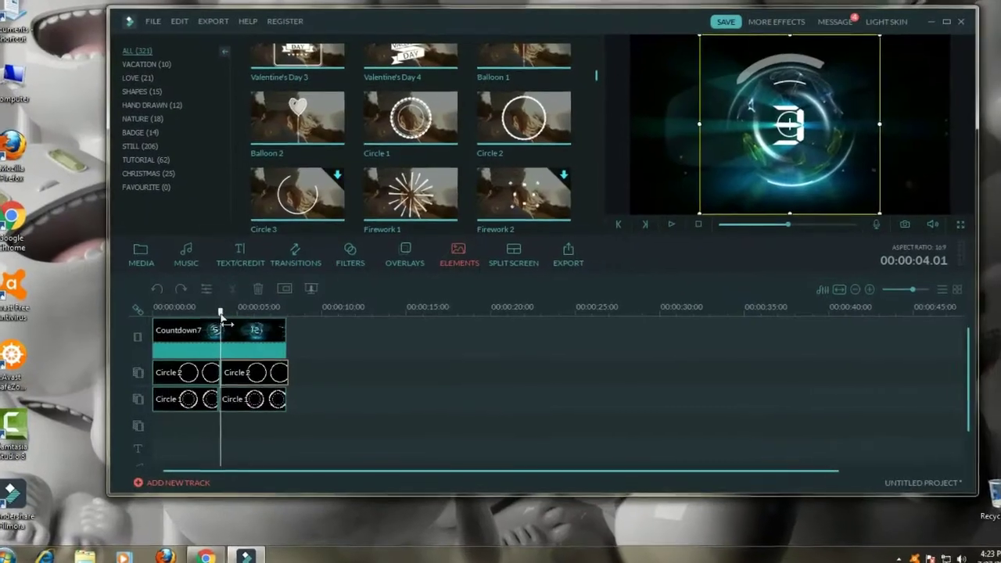
drag(253, 311, 283, 316)
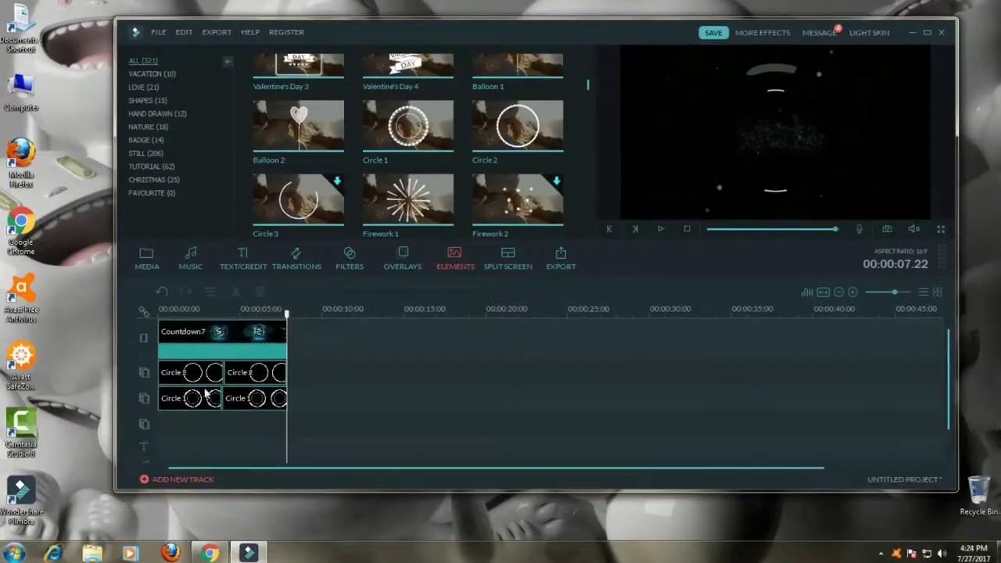
- Place the viral-techky image on the overlay track below the circles and extend its duration to 00:00:07:24, matching the countdown clip
click(141, 261)
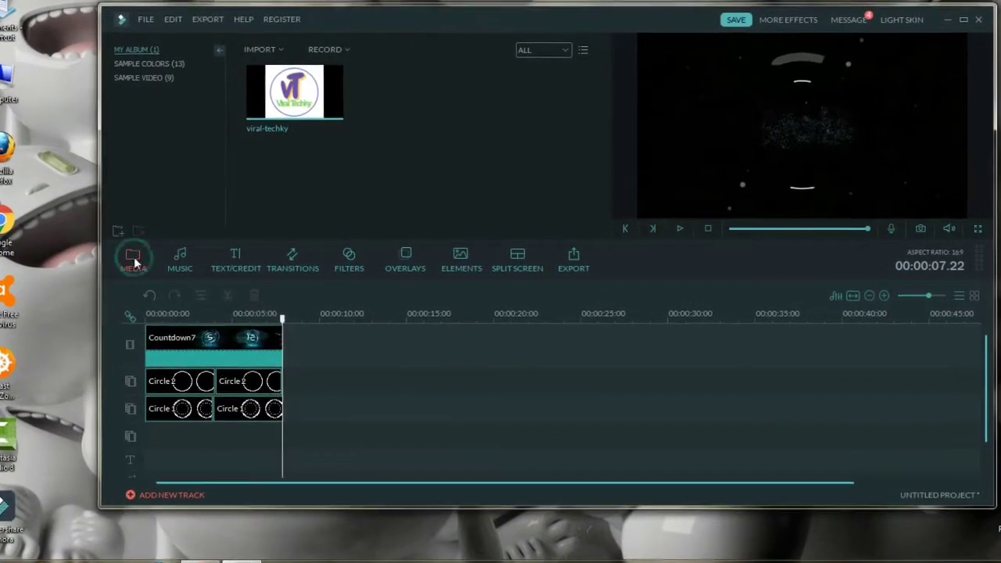
drag(305, 91, 342, 309)
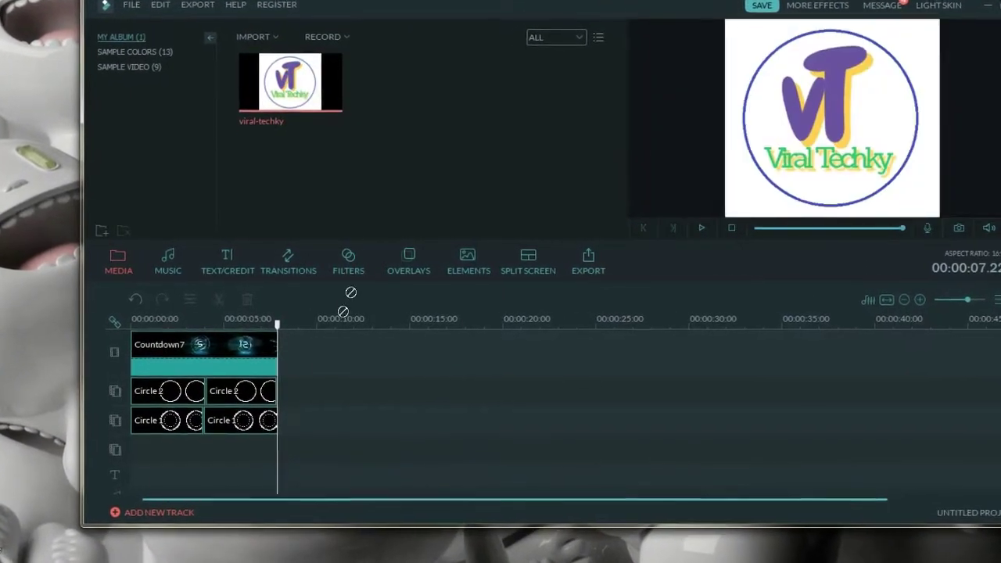
drag(125, 467, 126, 467)
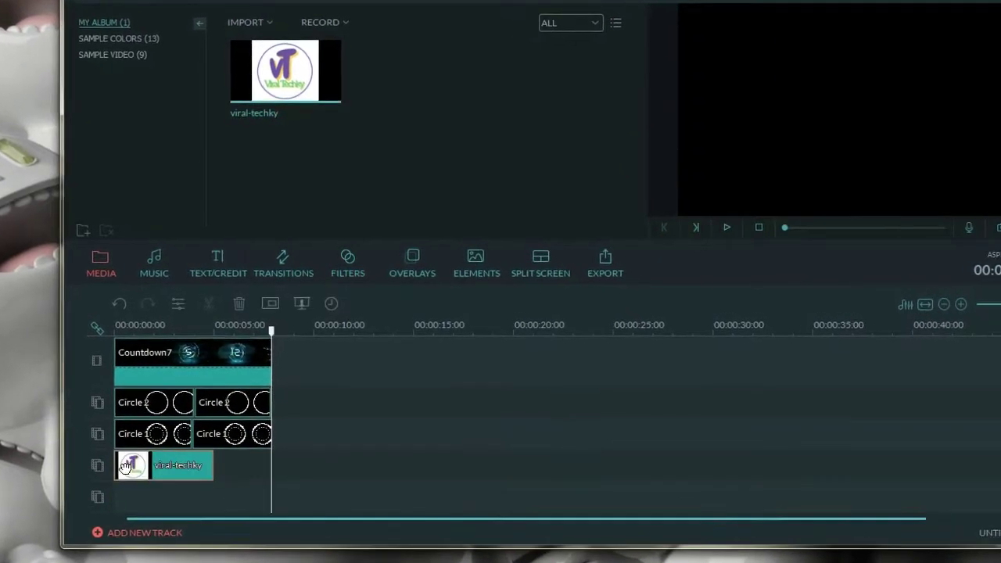
drag(205, 470, 260, 476)
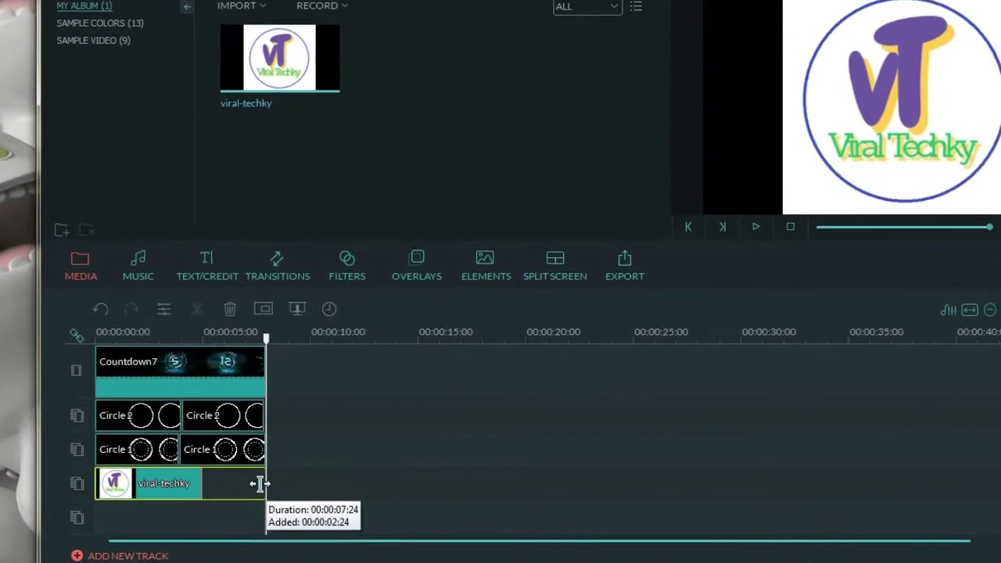
drag(260, 352, 259, 359)
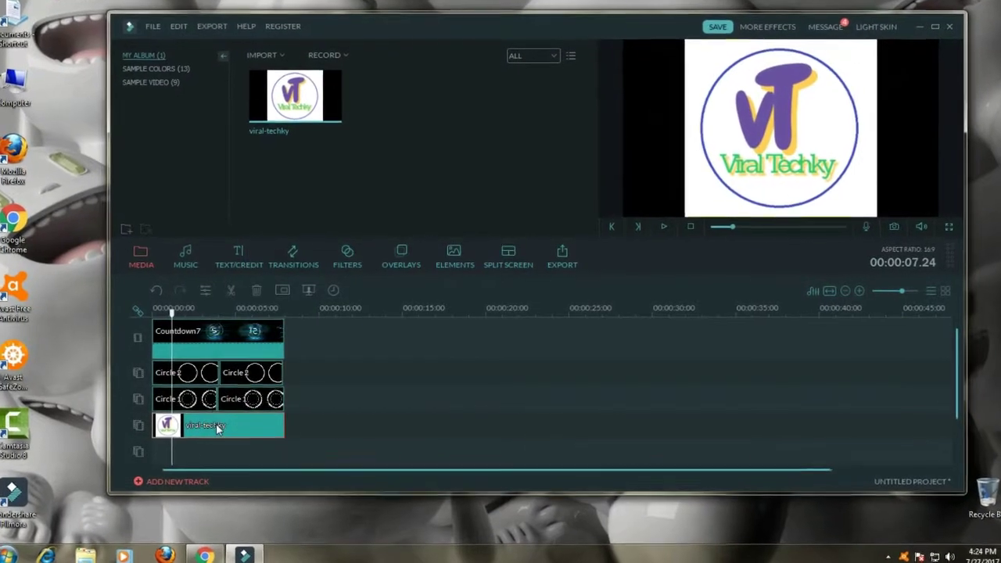
- Apply a circle mask with height 0.82 to the viral-techky image using Advanced Edit
right_click(215, 423)
click(255, 352)
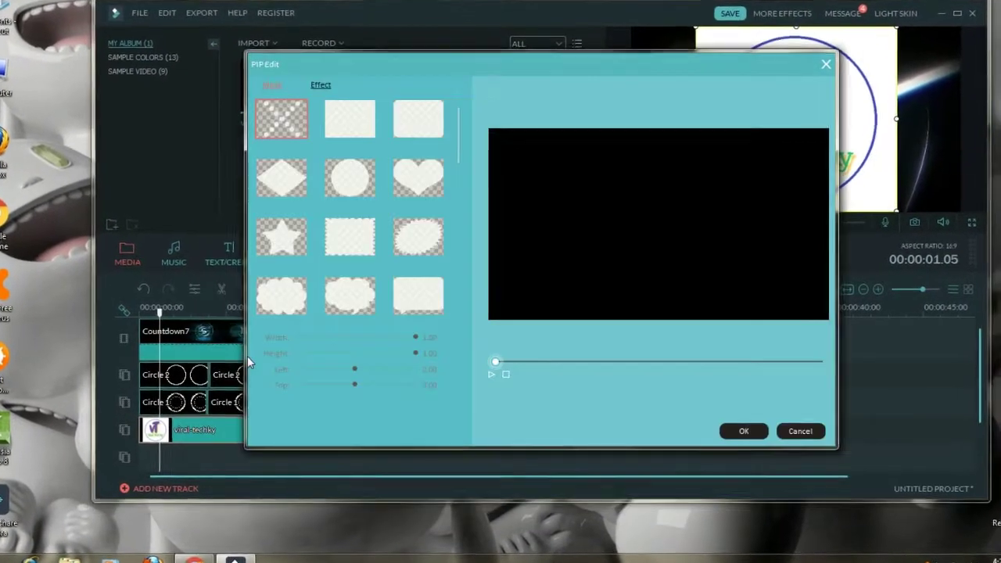
click(348, 179)
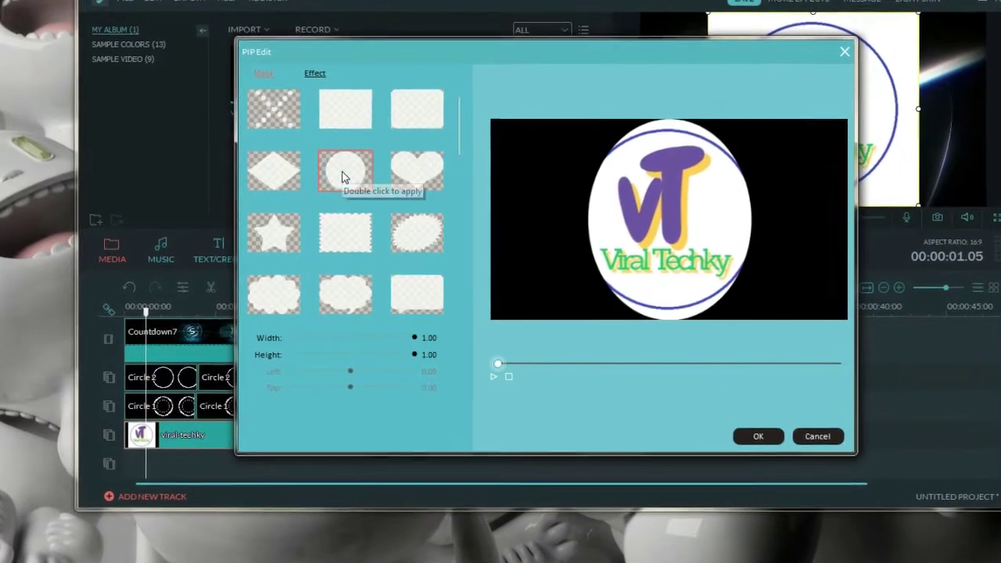
drag(415, 354, 390, 356)
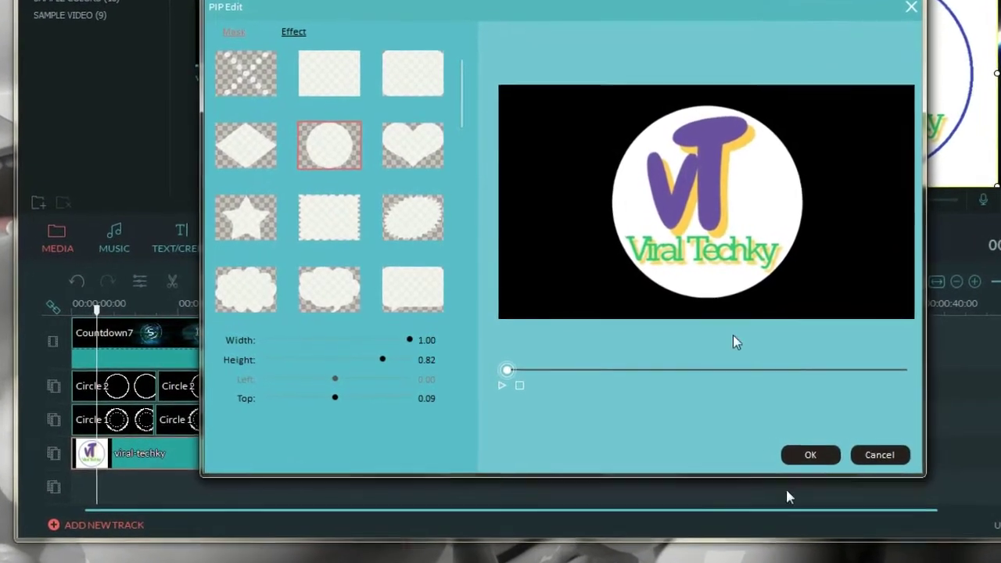
click(820, 456)
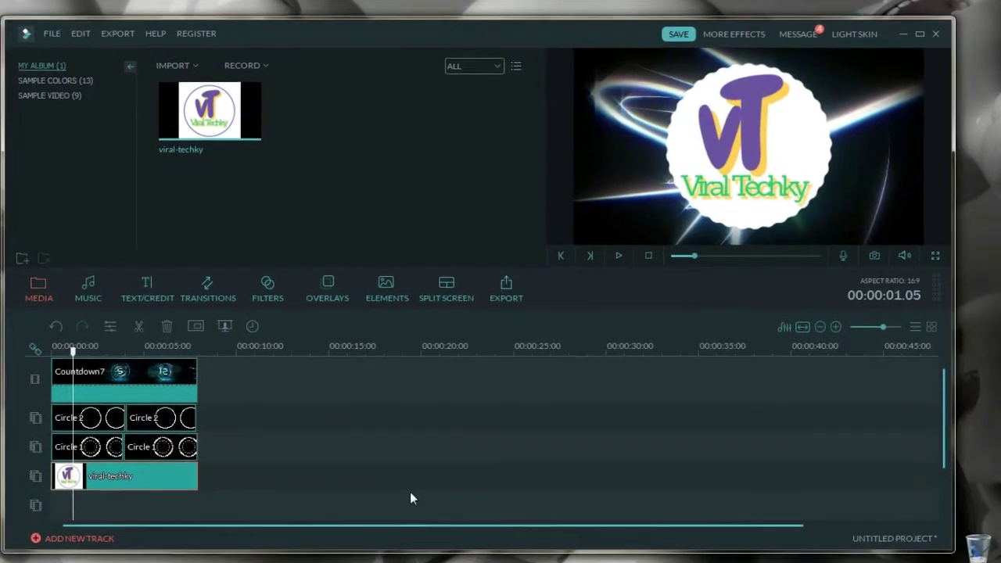
- Scale the viral-techky logo down, centre it inside the circle rings in the preview, and play back the result
click(93, 418)
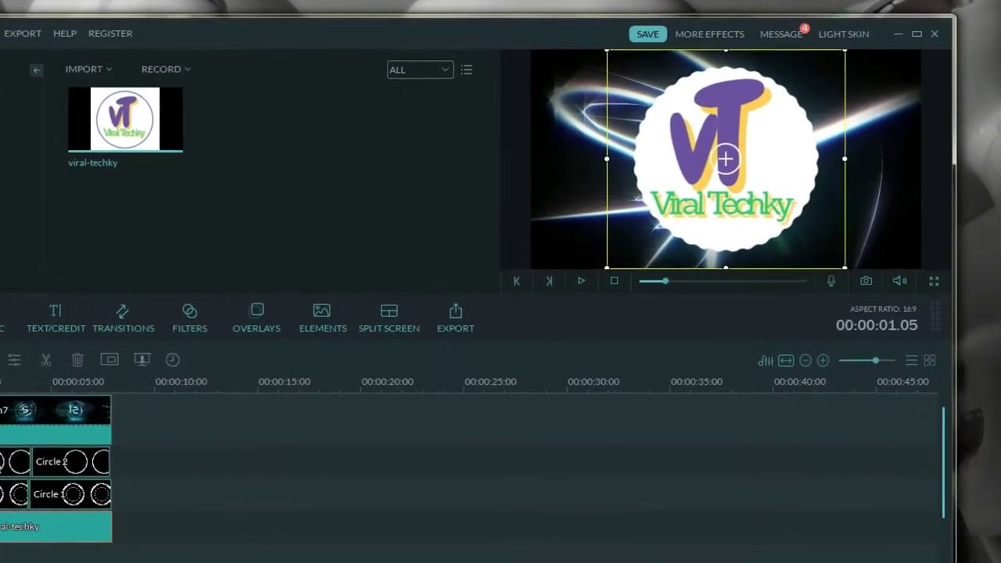
drag(607, 268, 660, 207)
drag(671, 164, 648, 200)
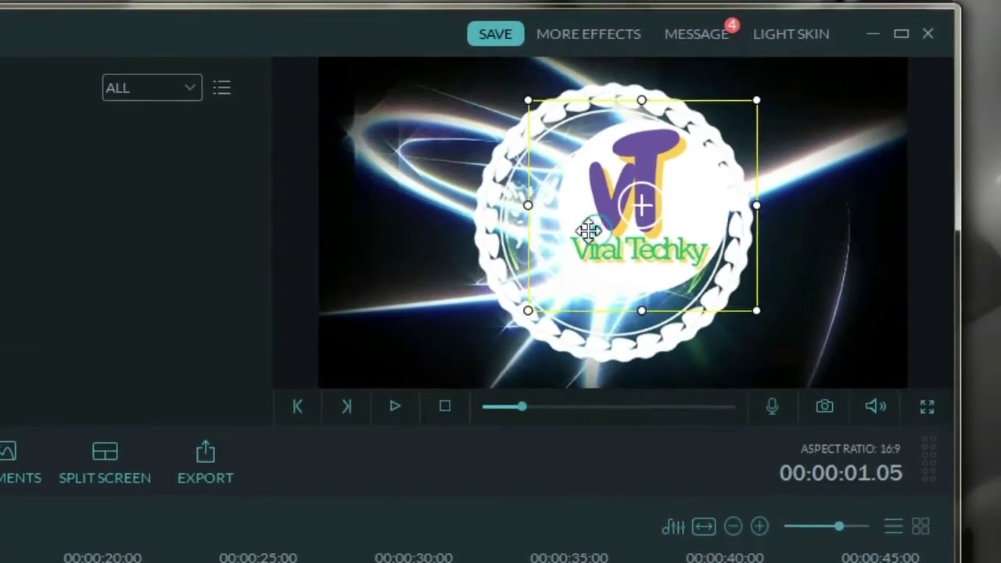
drag(598, 230, 576, 243)
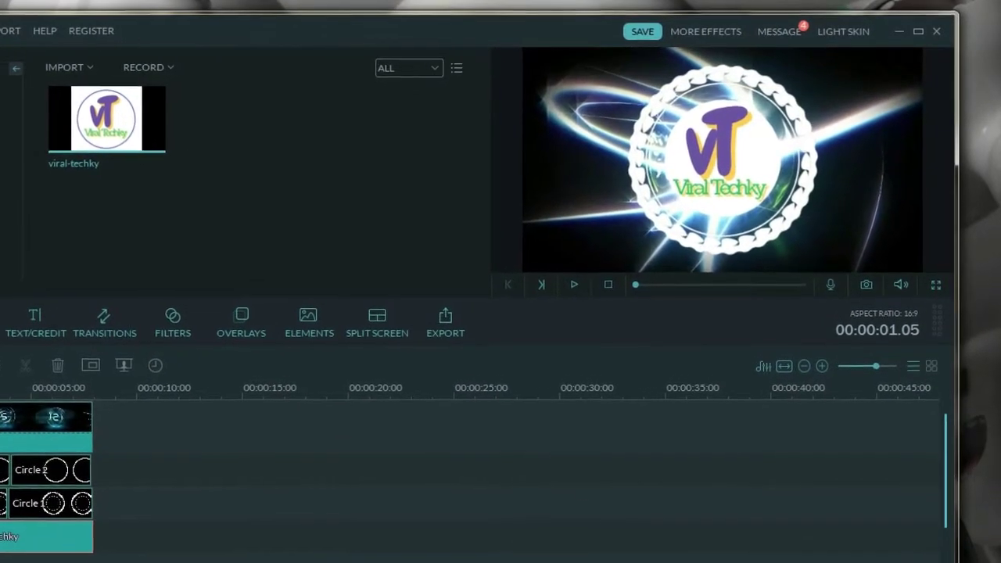
click(567, 290)
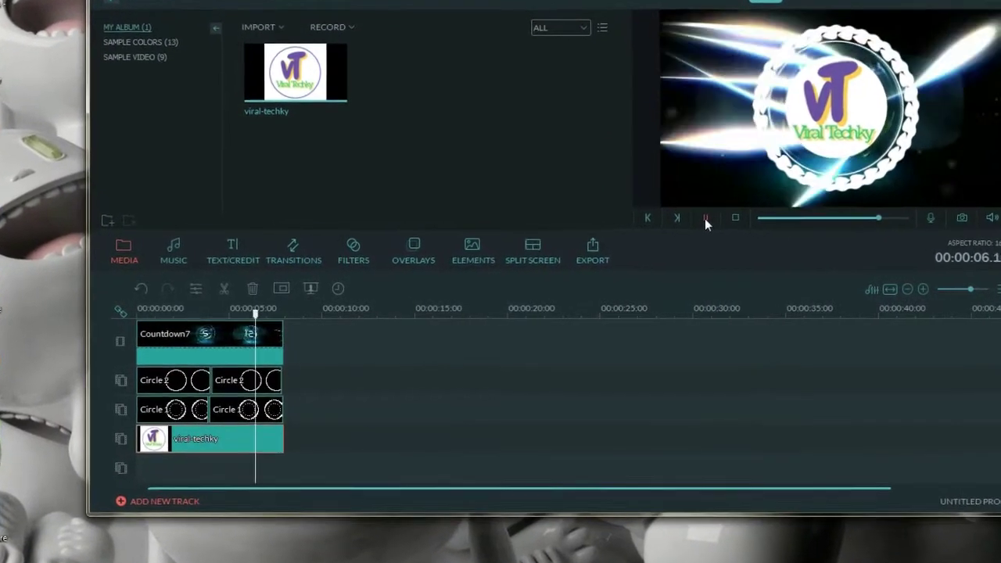
click(705, 218)
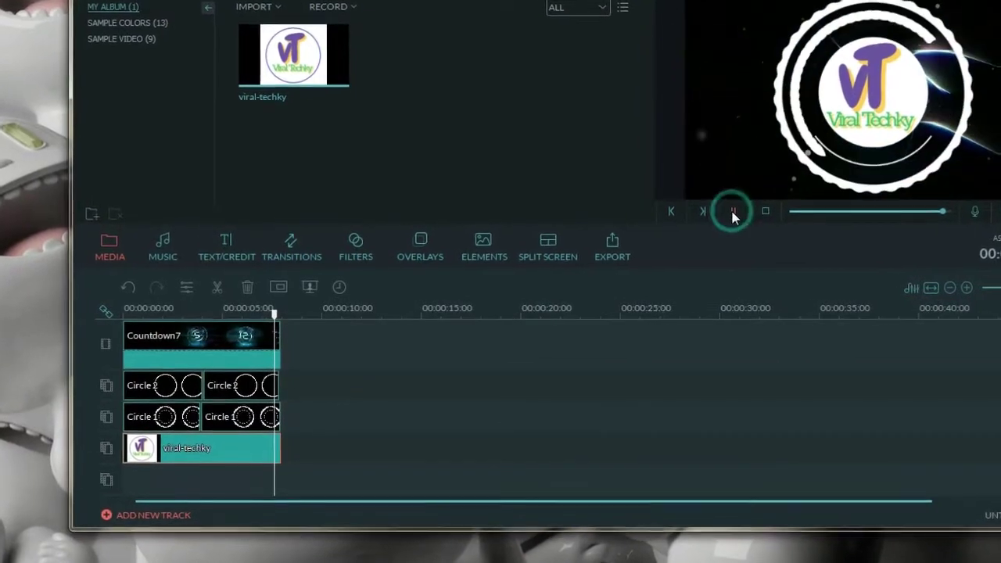
- Apply the Zoom in 3 motion to the viral-techky clip and play the intro from the start
click(887, 95)
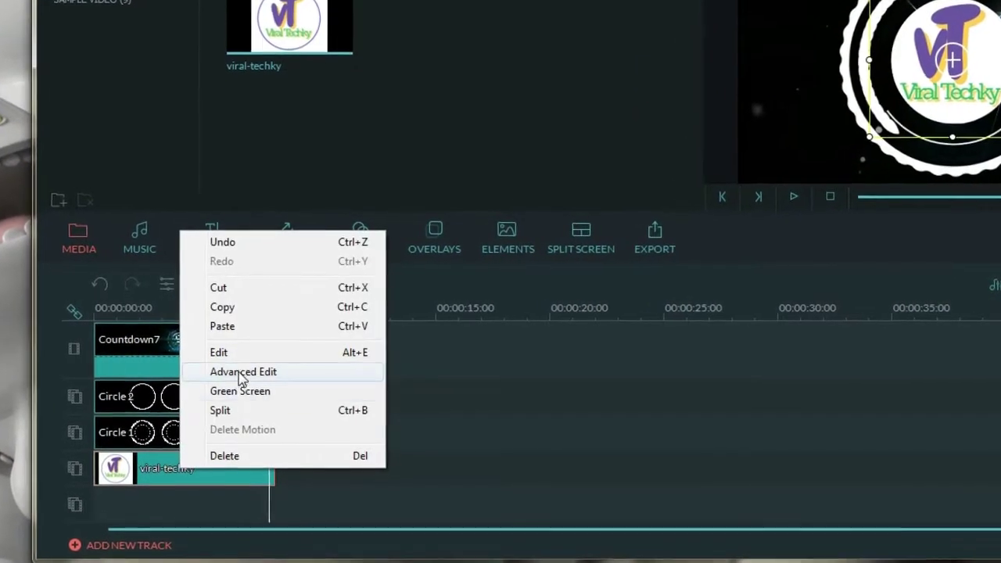
click(236, 356)
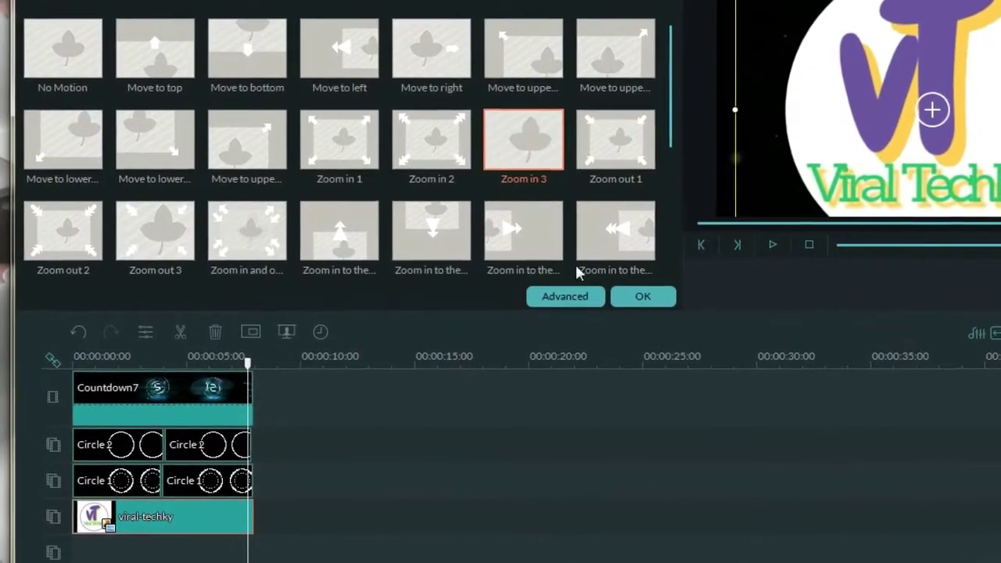
click(654, 302)
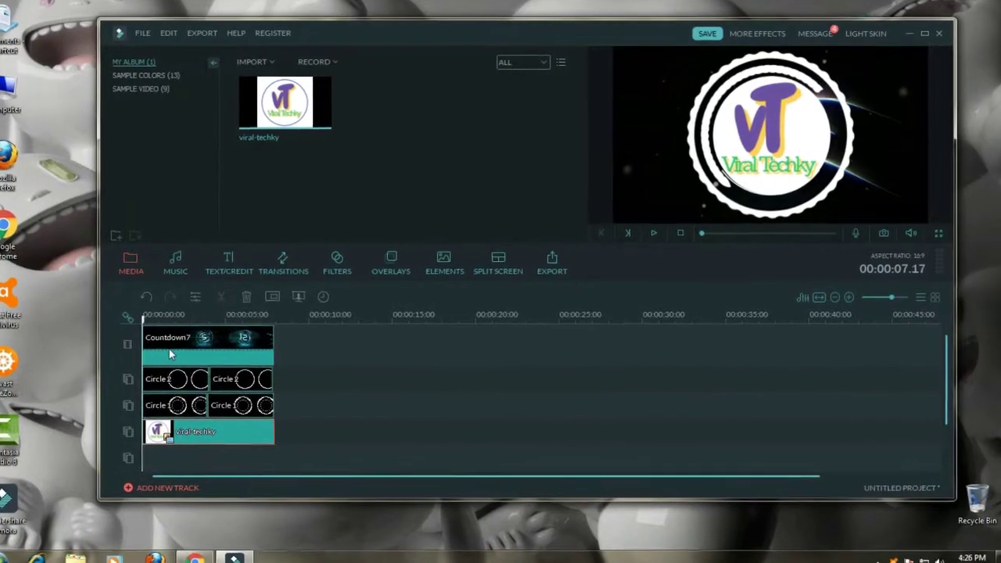
click(646, 239)
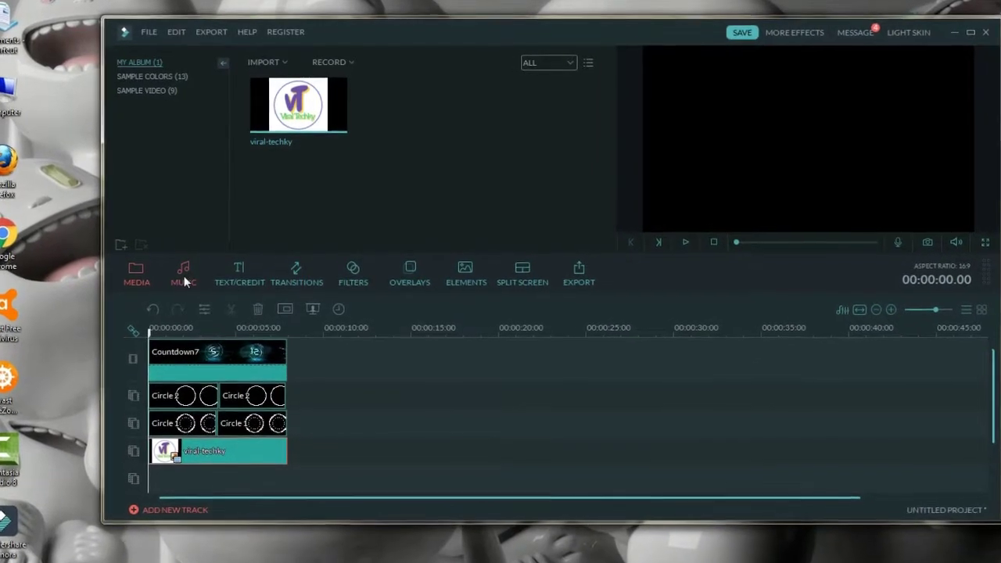
- Add the Trees to stone track from the Young & Bright music category at the start of the music track
click(184, 274)
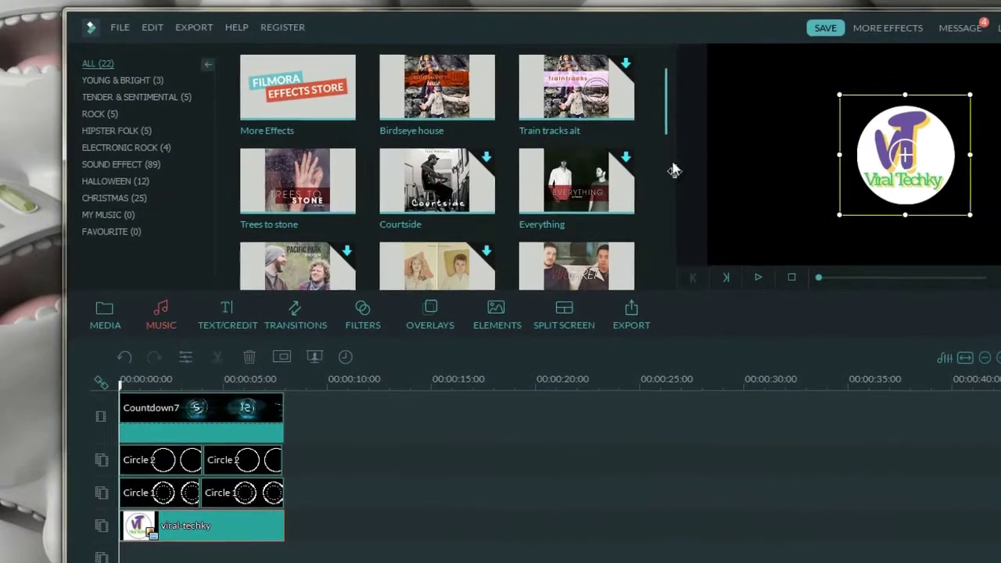
drag(657, 96, 724, 109)
click(76, 85)
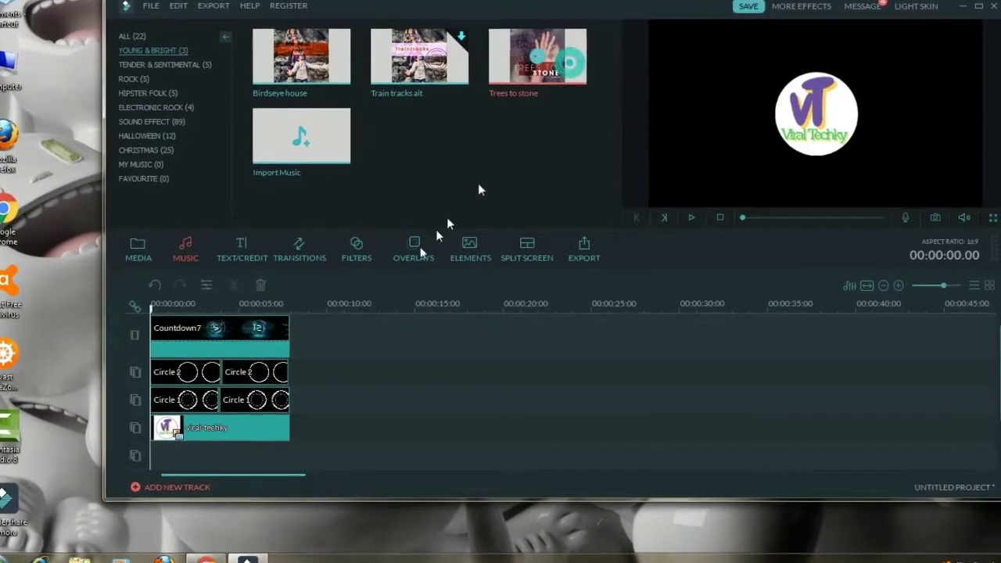
drag(421, 247, 145, 447)
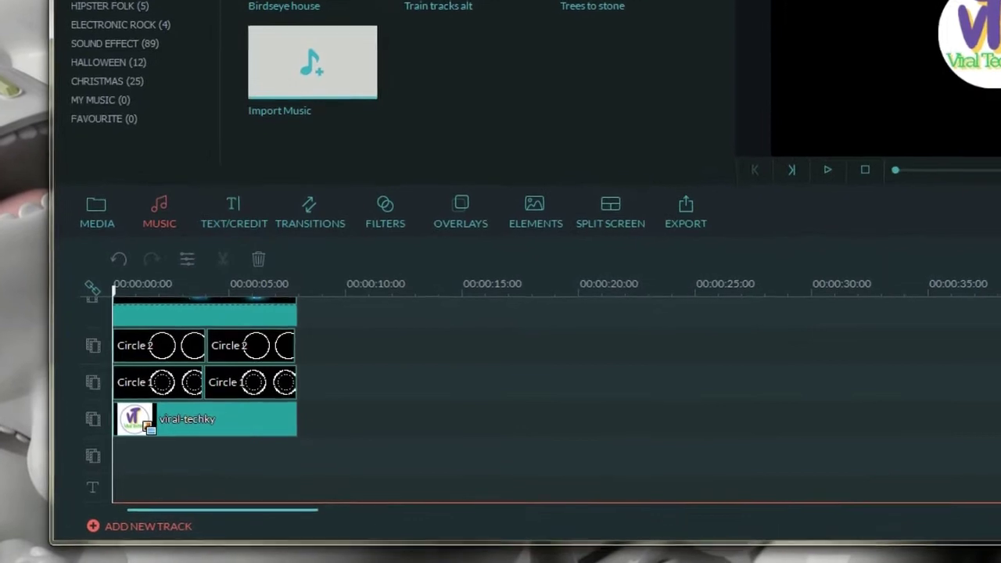
- Split the Trees to stone music at the end of the viral-techky clip and remove the excess audio
scroll(547, 398, down, 2)
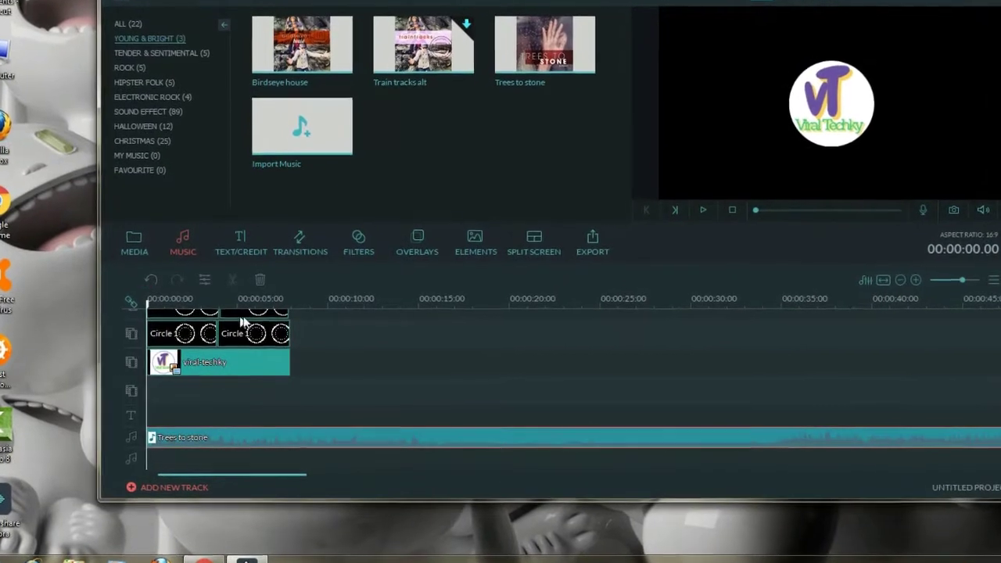
drag(147, 304, 302, 305)
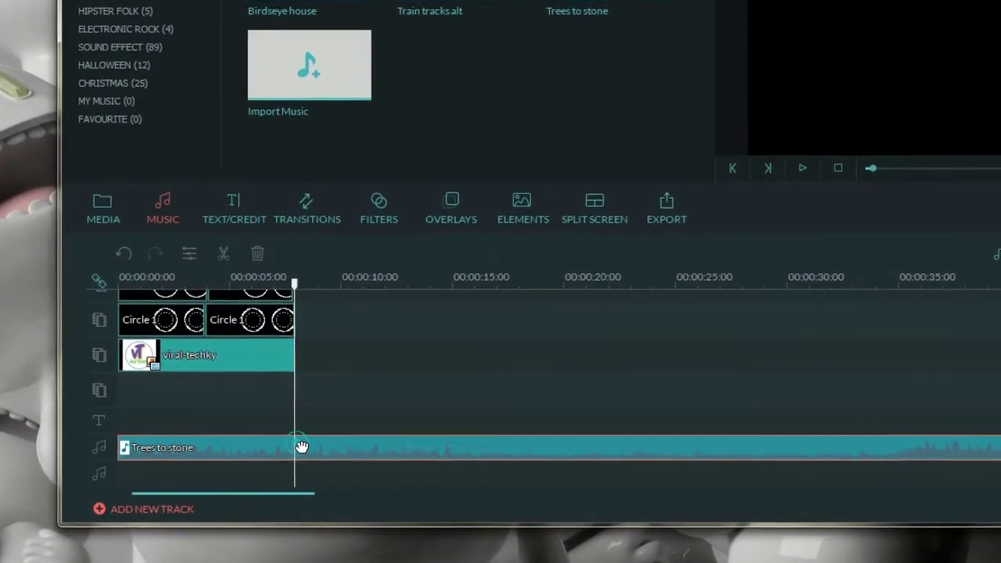
click(222, 250)
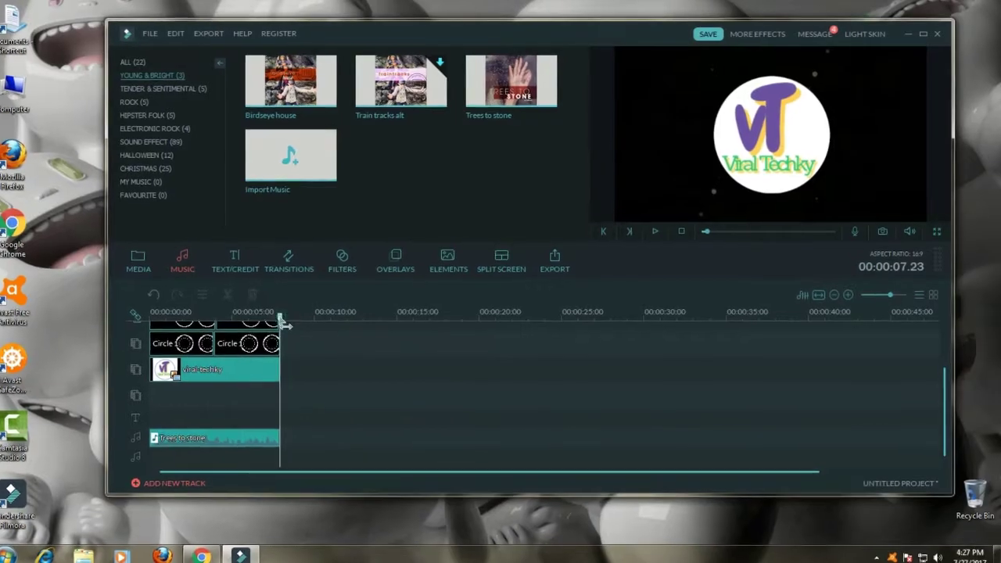
- Play the intro with its music from the start and show the imported media library
drag(301, 256, 82, 256)
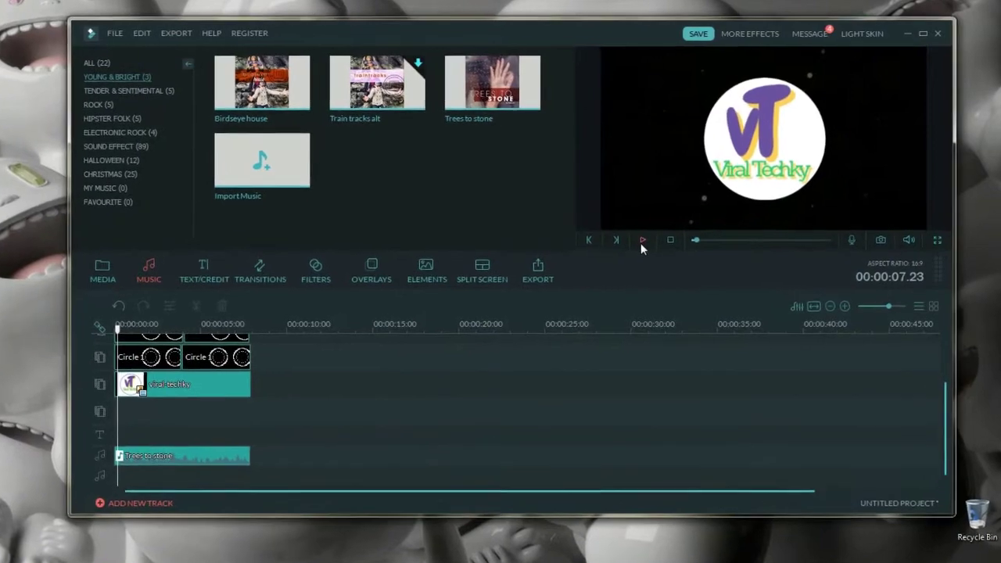
click(646, 237)
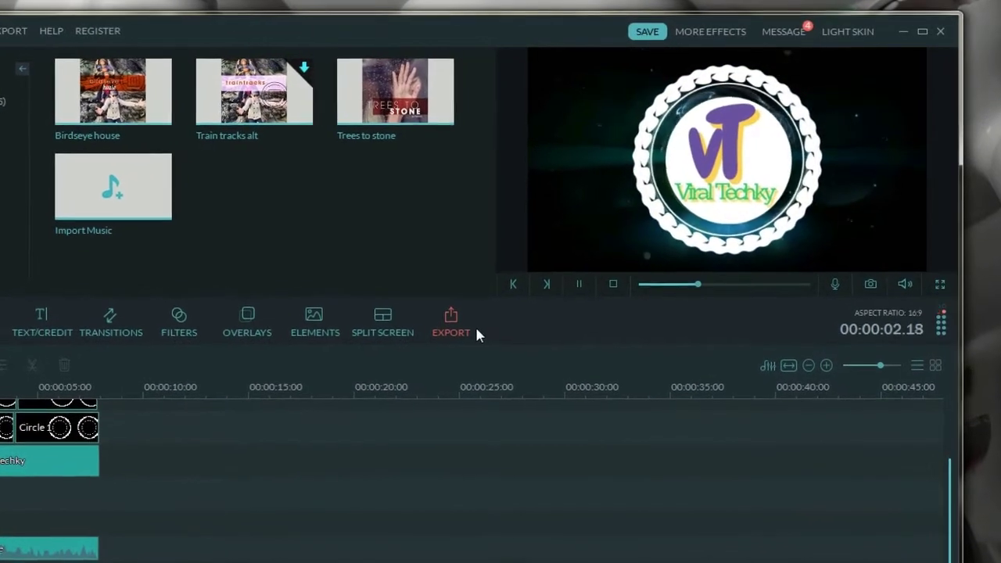
click(0, 319)
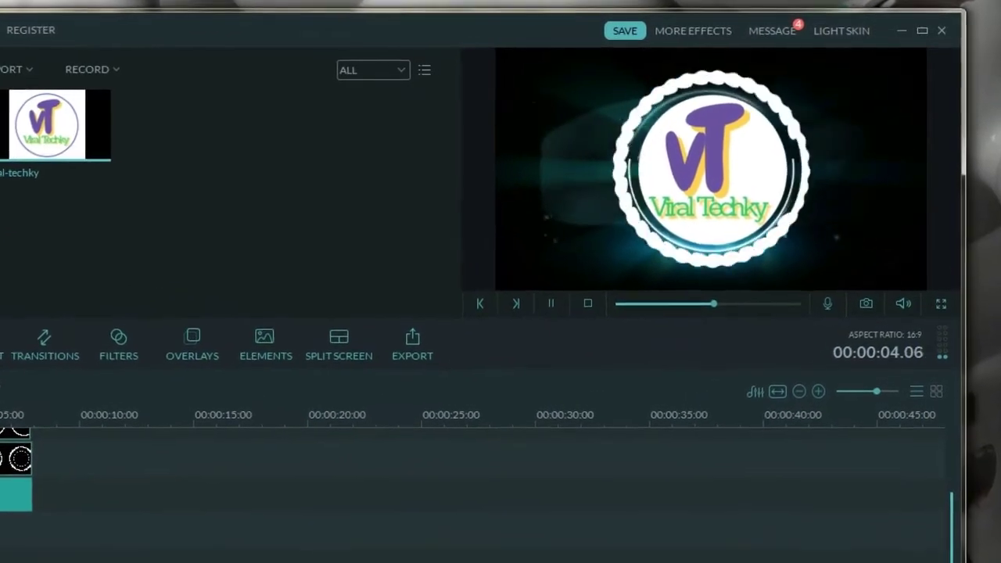